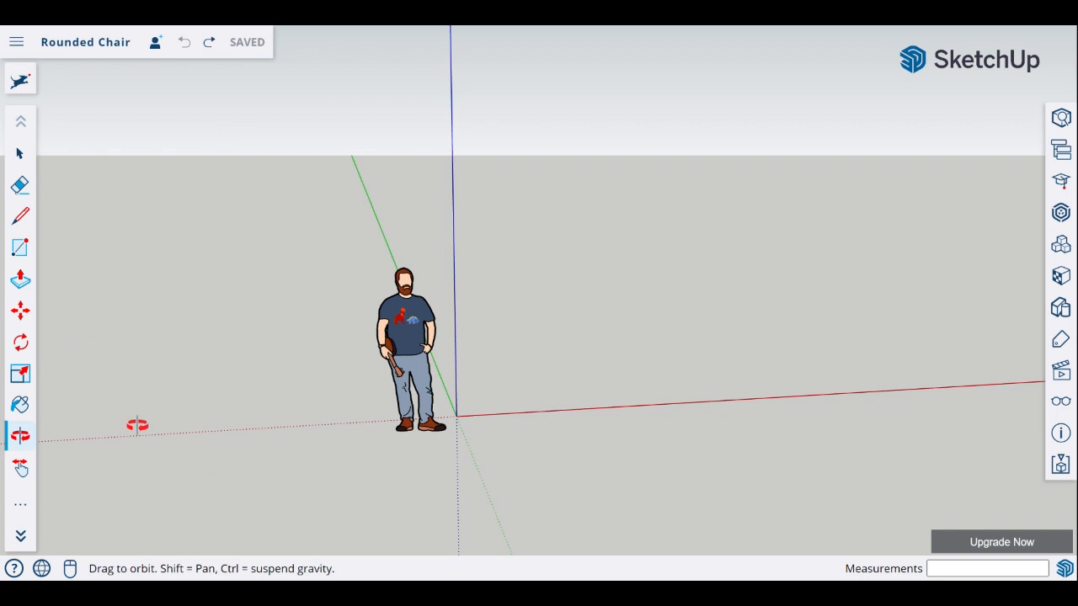
Delete the human scale figure standing near the origin
click(20, 153)
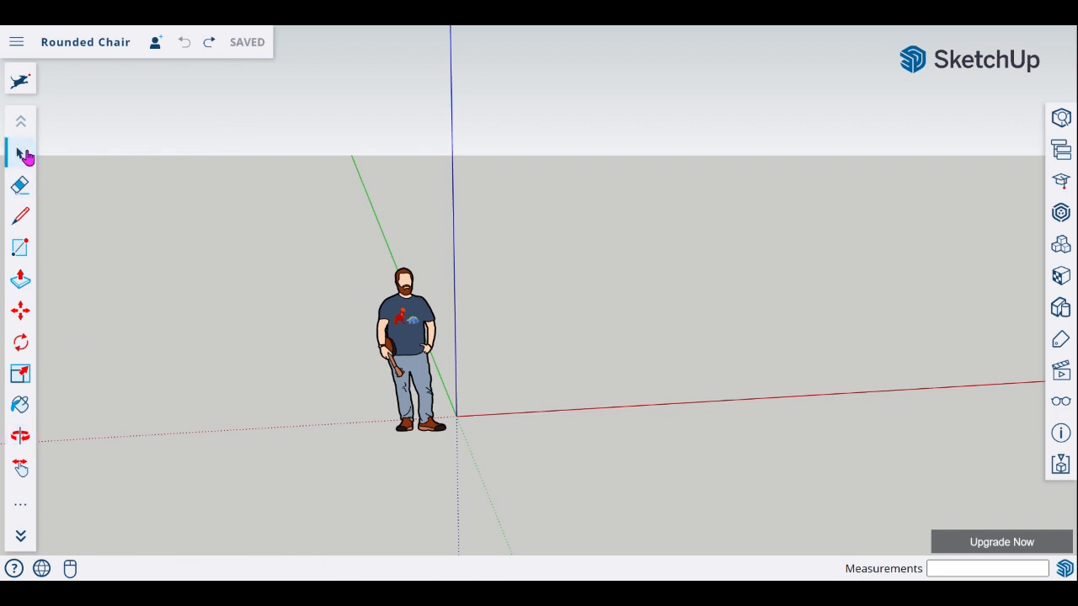
click(422, 357)
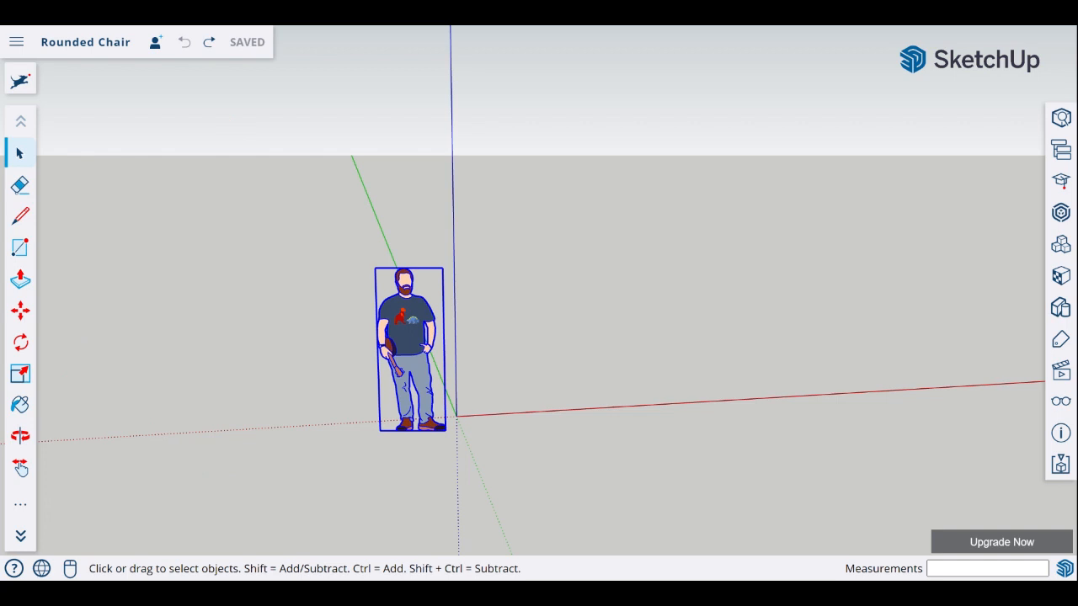
key(Delete)
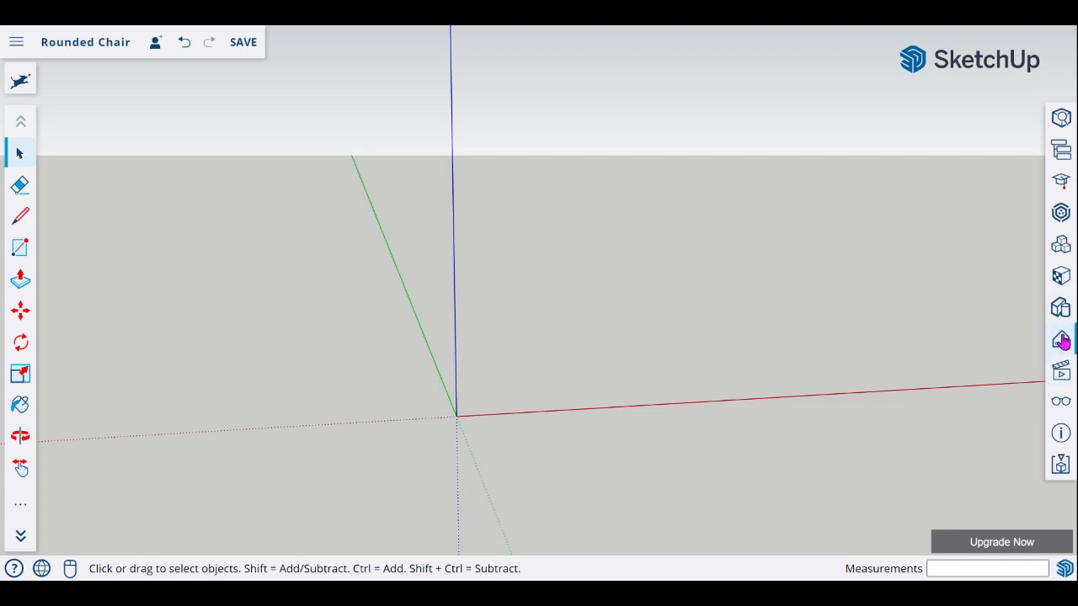
Switch the model to the standard top view and close the scene settings
click(1066, 379)
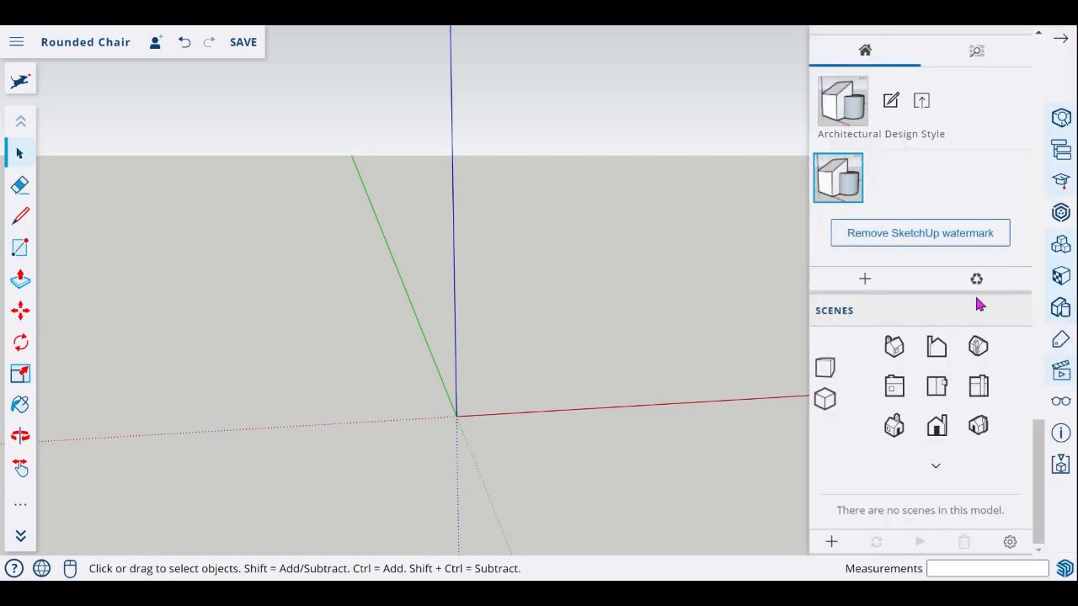
click(939, 392)
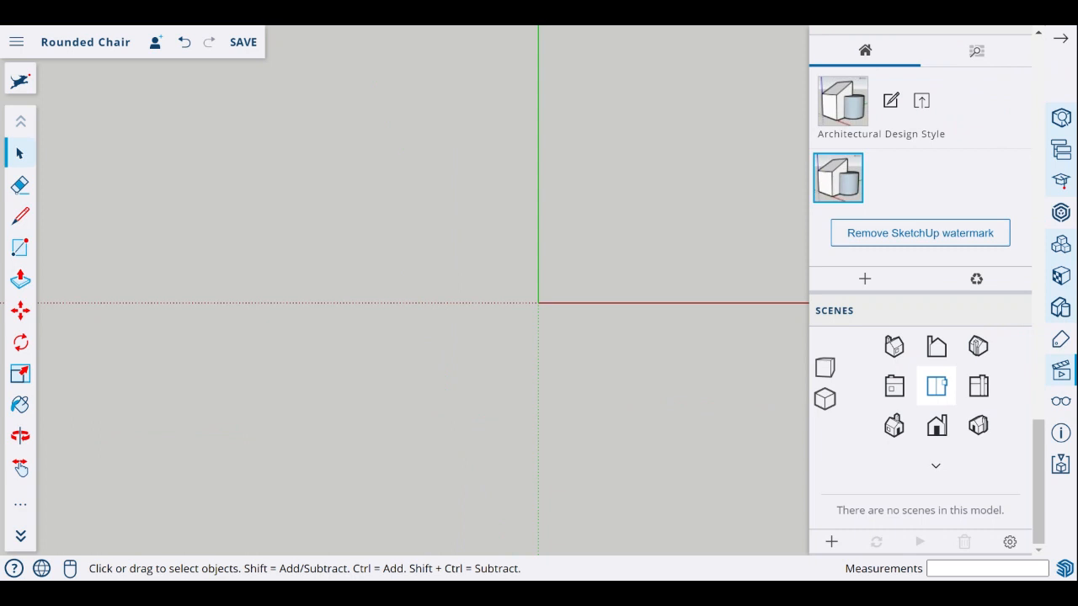
click(1060, 37)
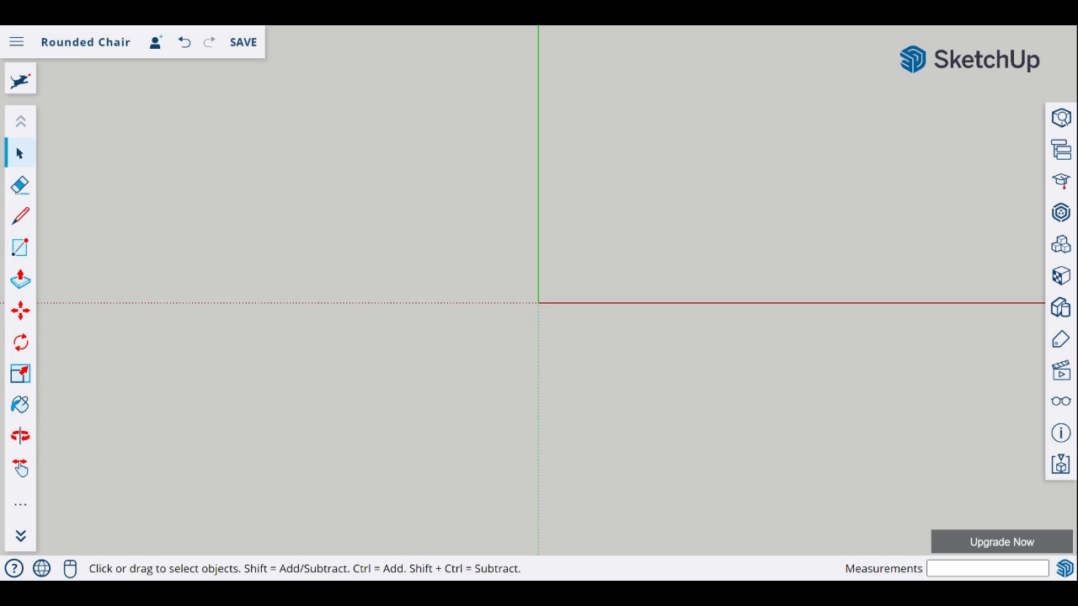
Draw a closed 2'6" by 2'6" square with the Line tool in the open area beyond the red axis, along the red and green directions
click(22, 217)
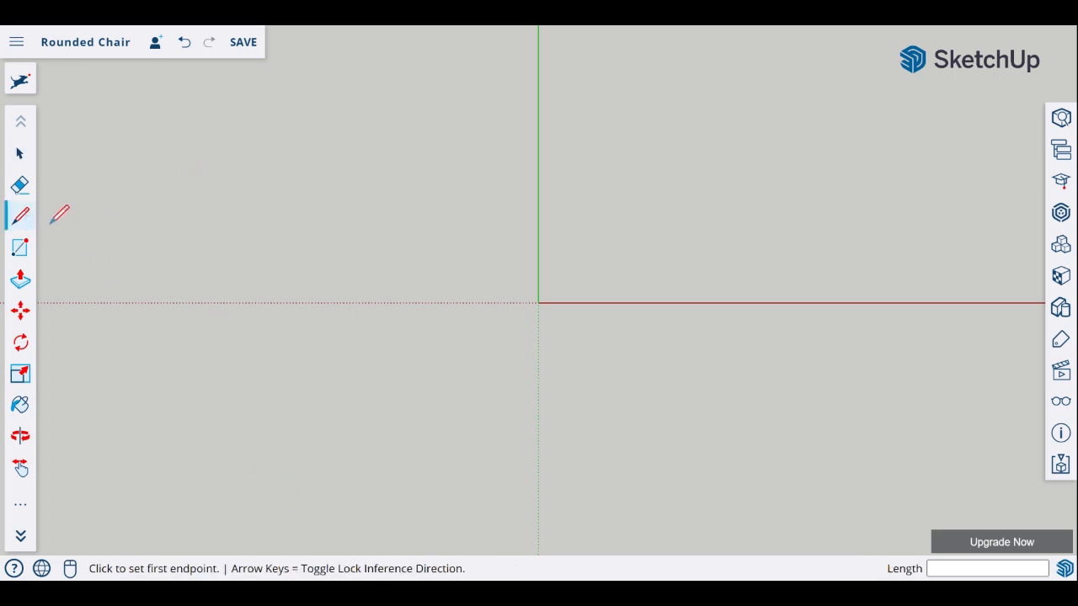
click(197, 165)
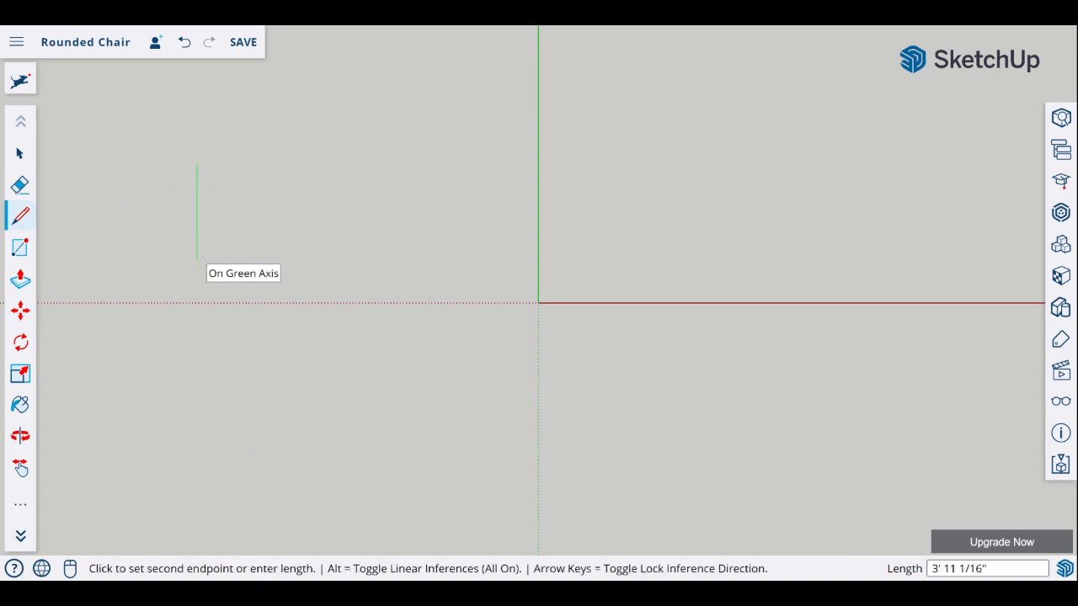
text(2'6)
key(Return)
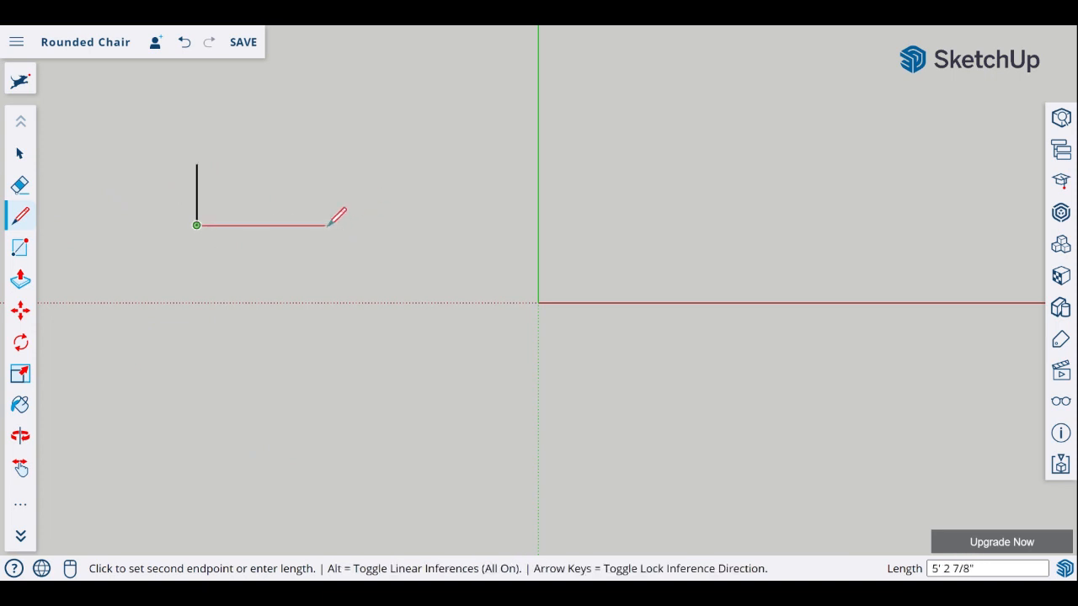
text(2'6)
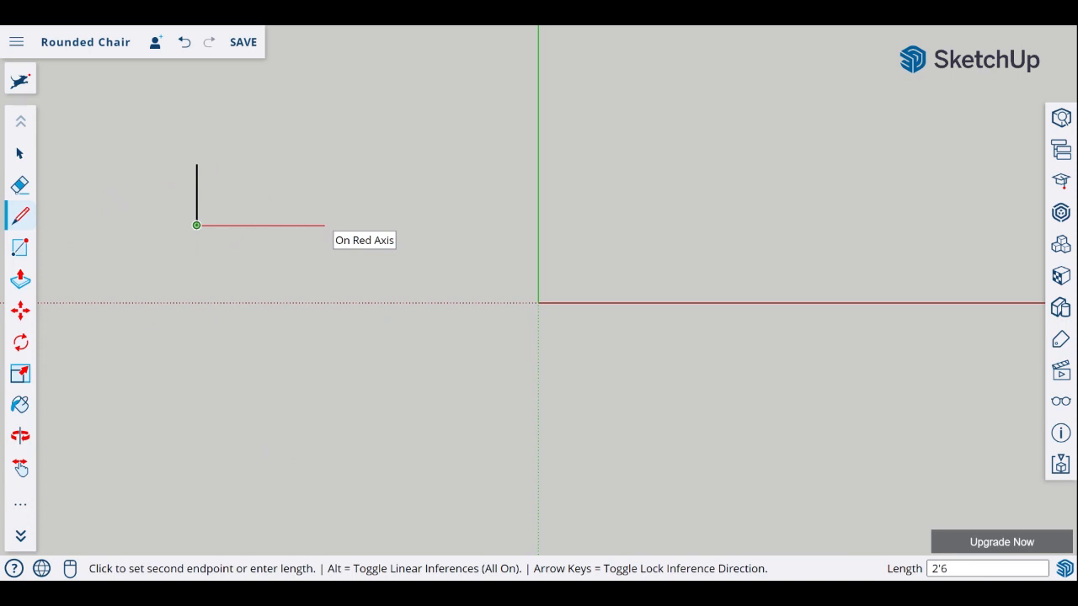
key(Return)
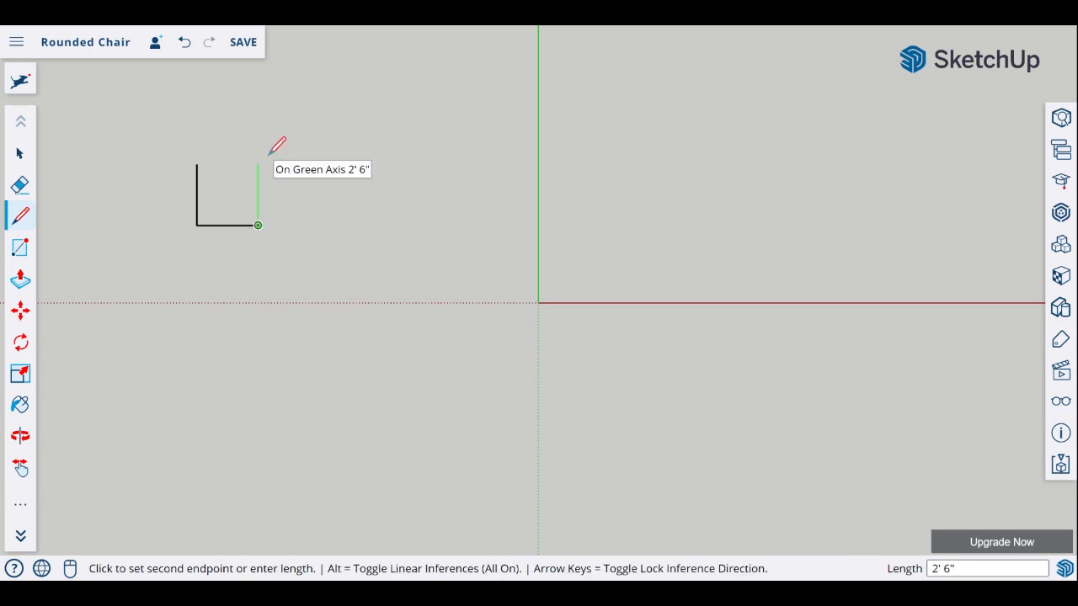
text(2'6)
key(Return)
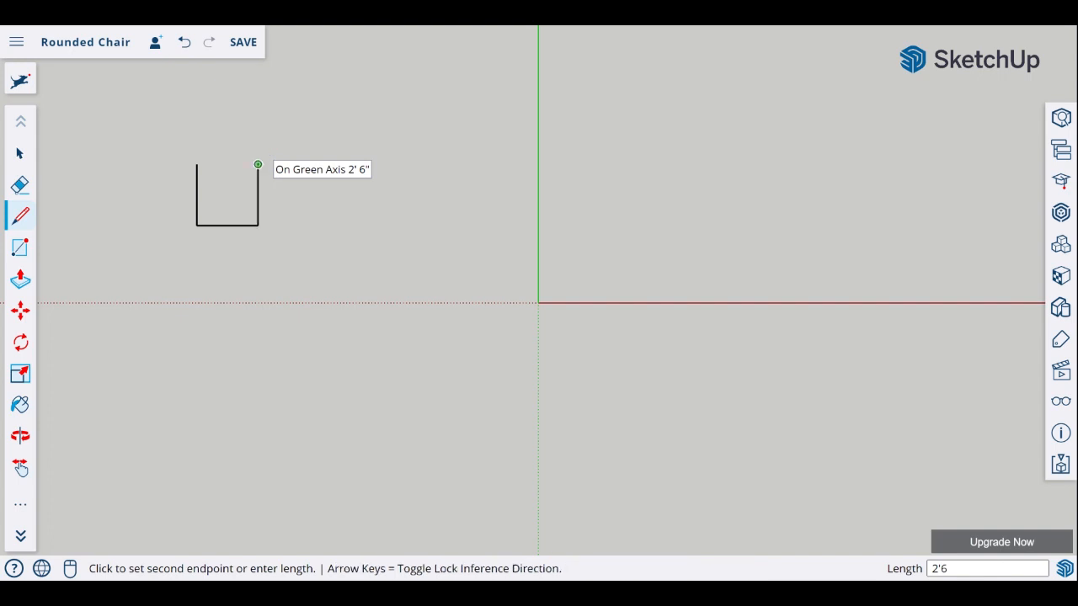
click(197, 164)
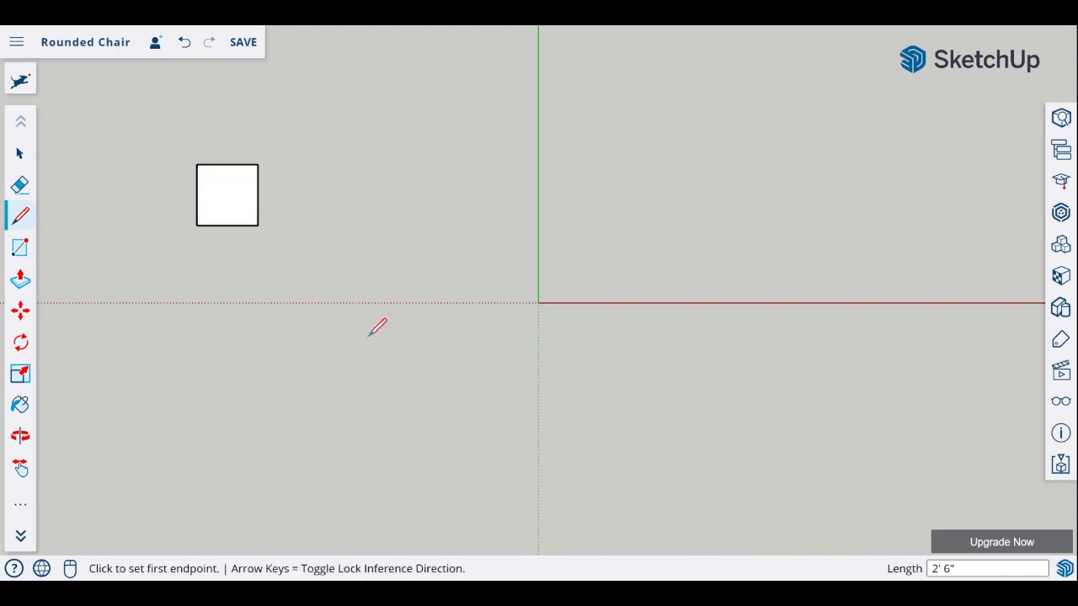
Draw a second 2'6" by 2'6" square with the Rectangle tool between the first square and the origin
click(20, 248)
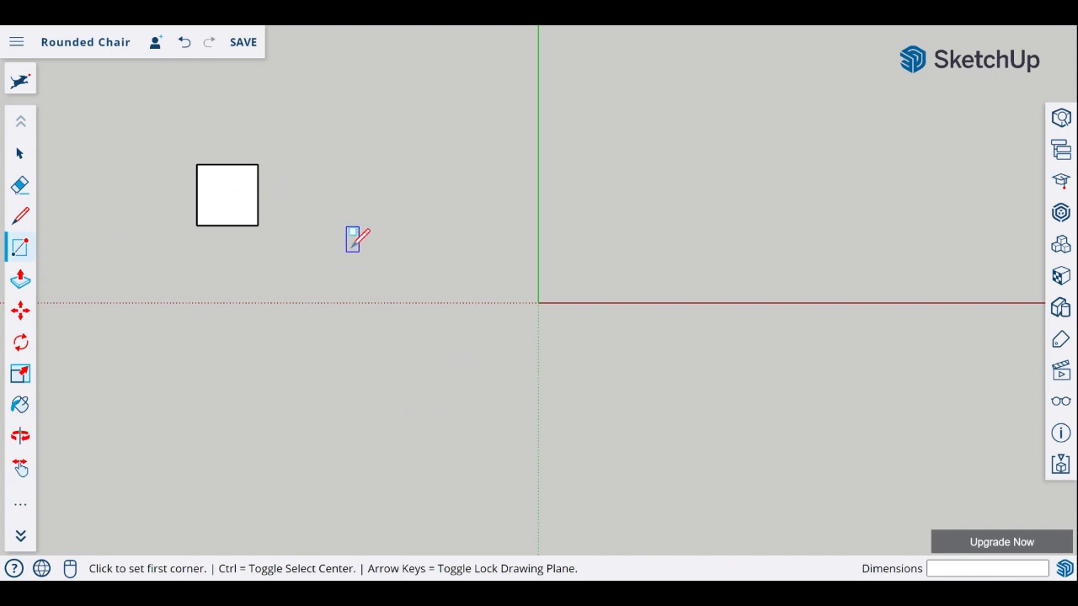
click(373, 201)
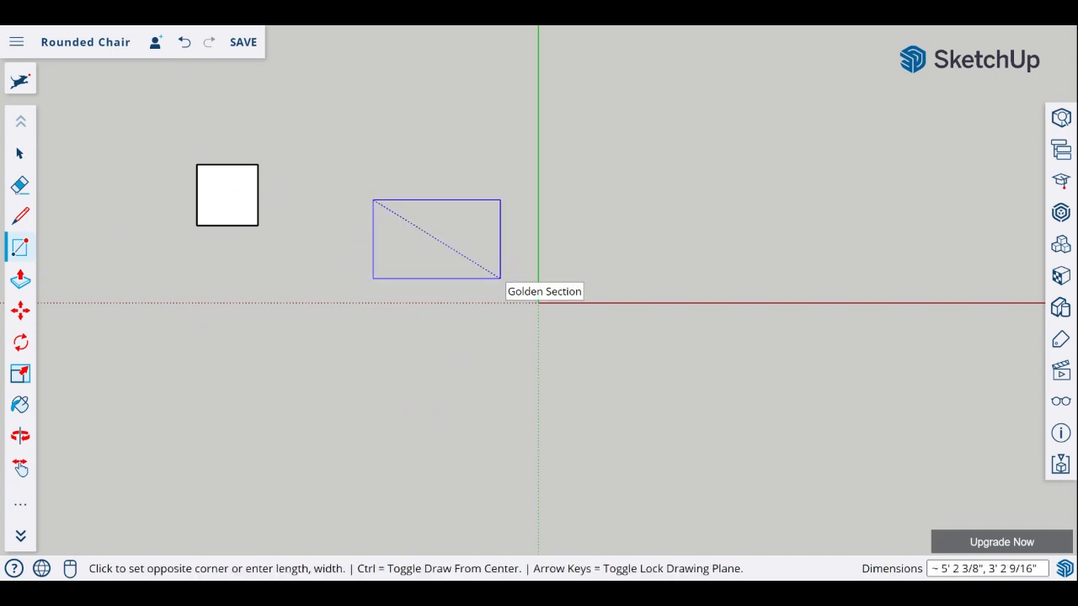
text(2'6,2'6)
key(Return)
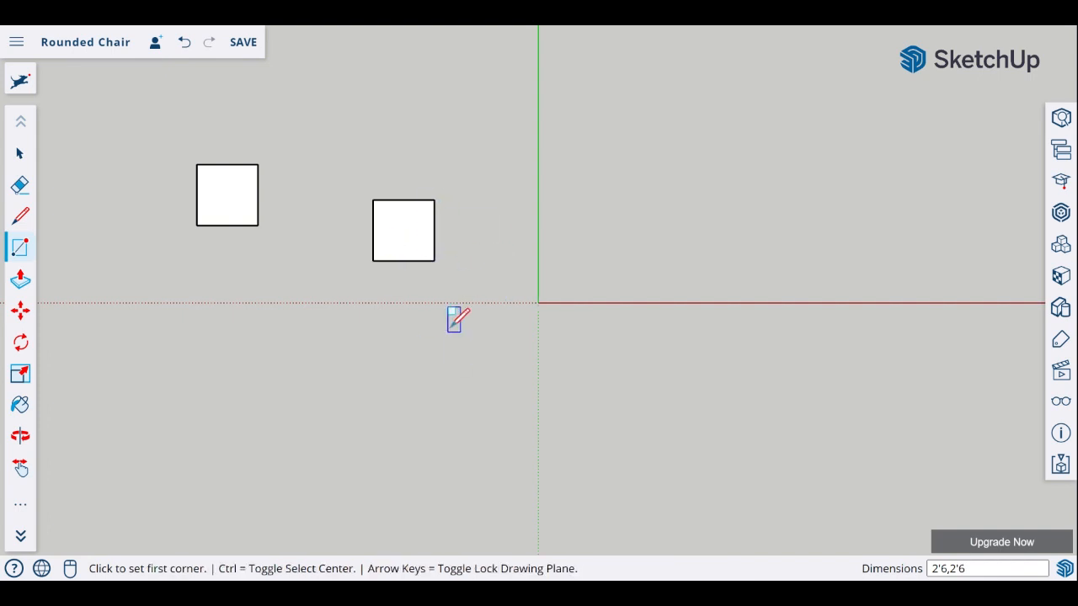
Examine both squares up close by selecting the second square's face and edge and the first square's upper and lower edges
click(21, 155)
scroll(407, 196, up, 2)
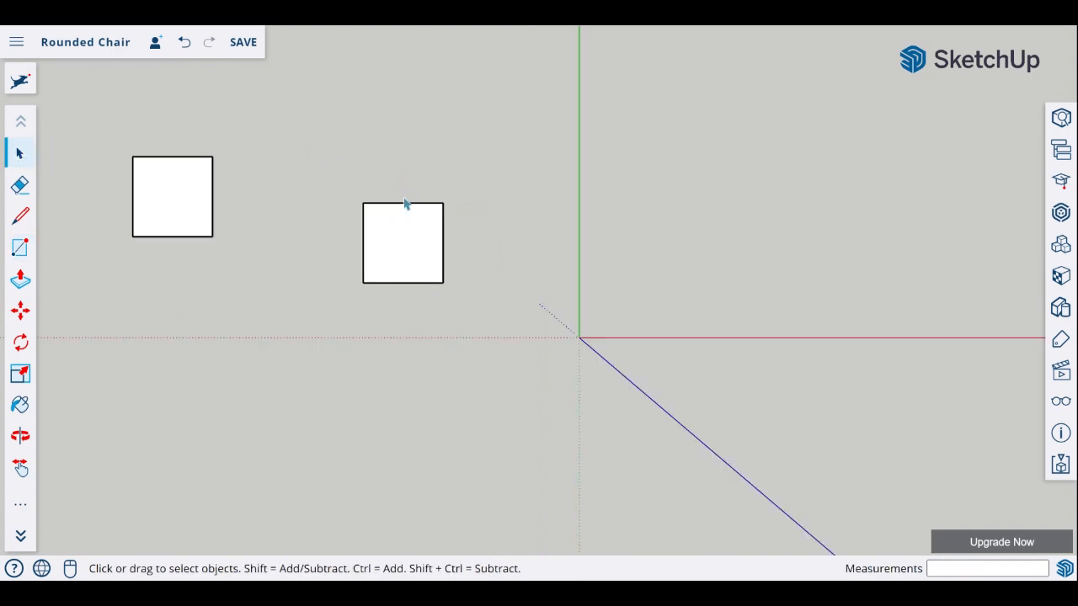
scroll(418, 212, up, 1)
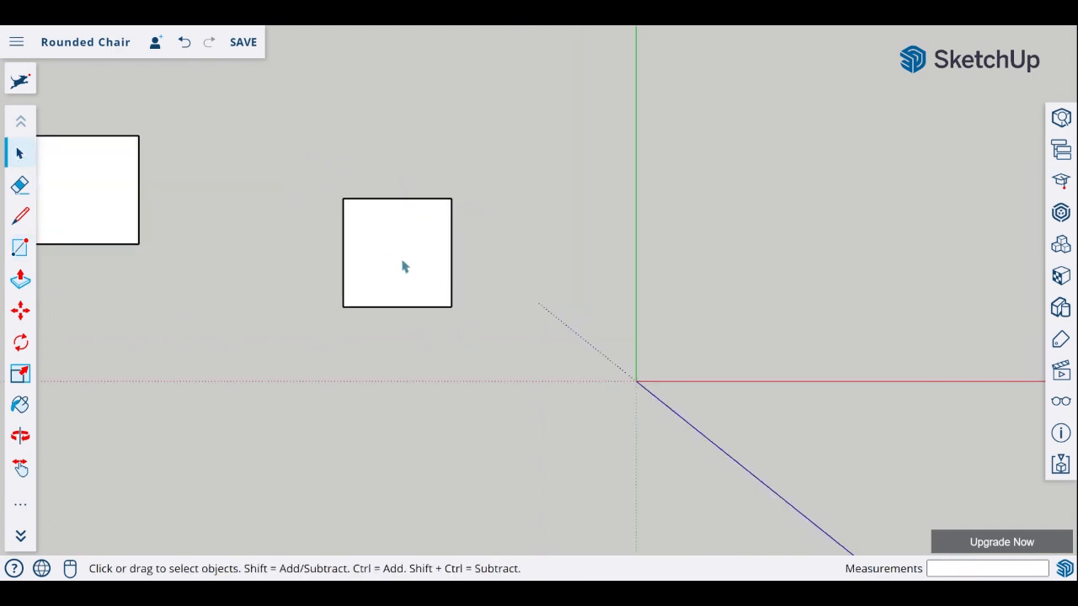
click(403, 266)
click(399, 200)
scroll(386, 299, down, 1)
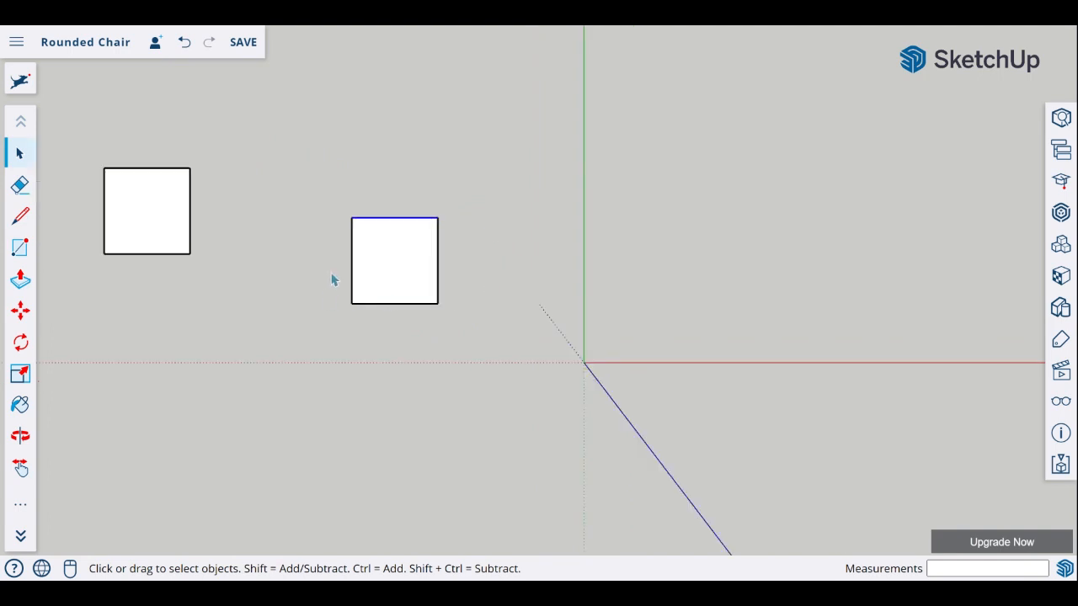
click(227, 303)
scroll(119, 281, down, 2)
scroll(77, 214, up, 5)
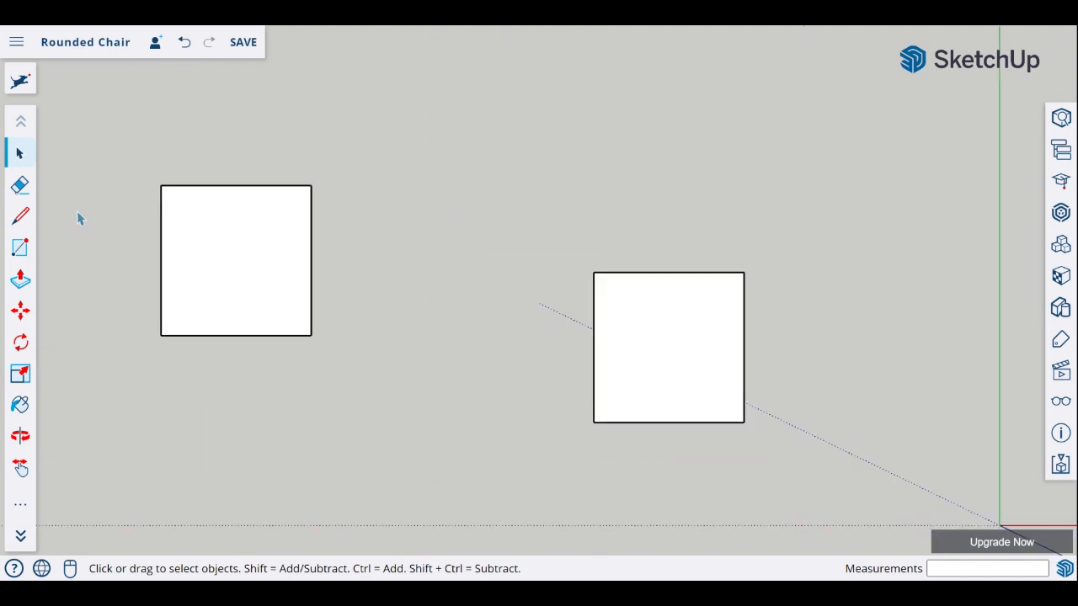
scroll(118, 212, up, 1)
scroll(81, 227, up, 1)
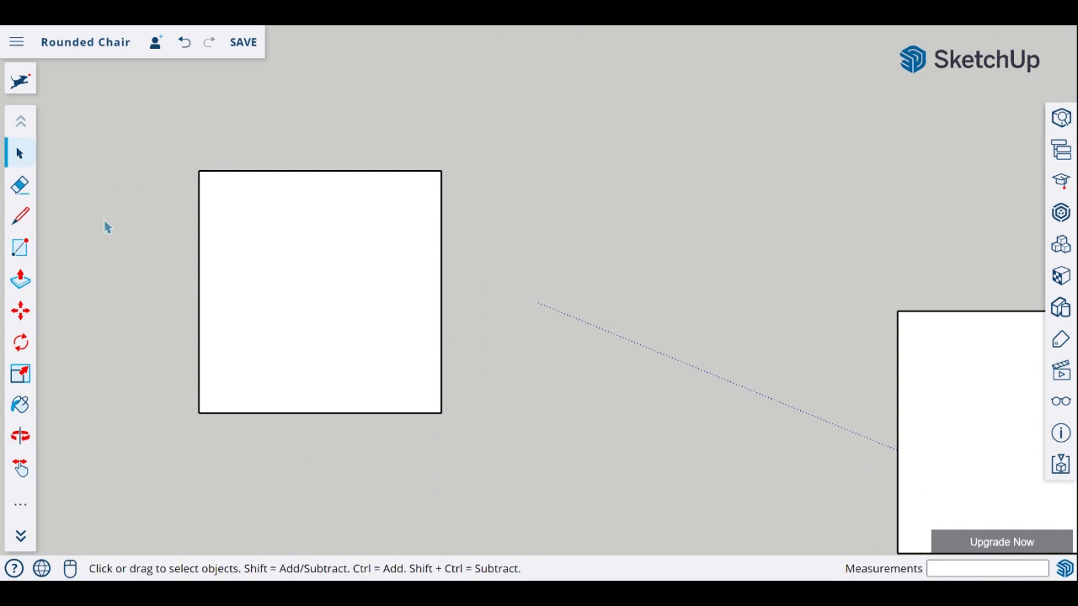
click(313, 173)
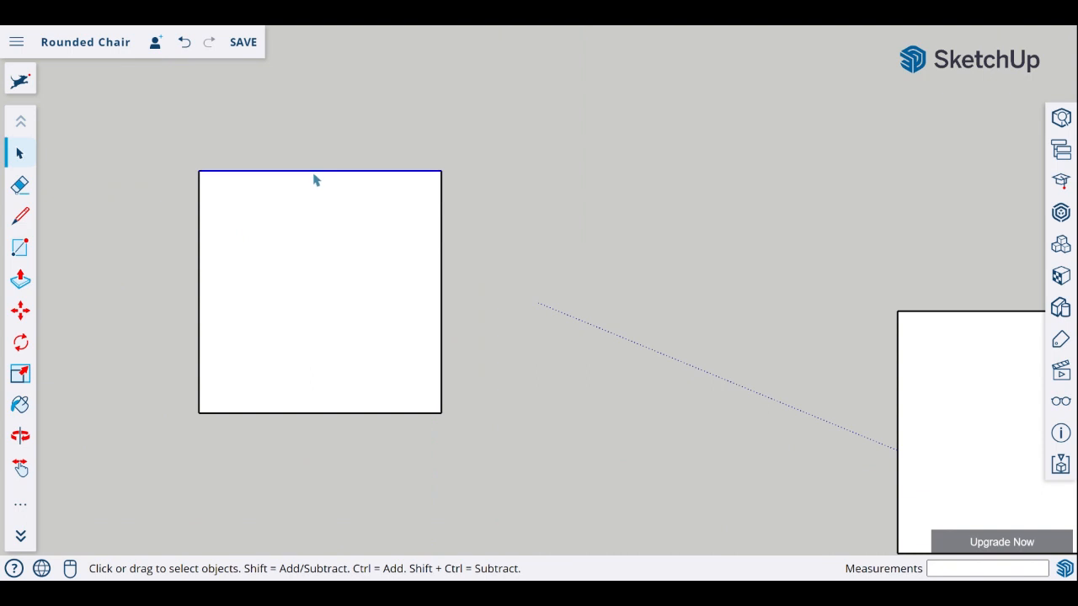
click(354, 415)
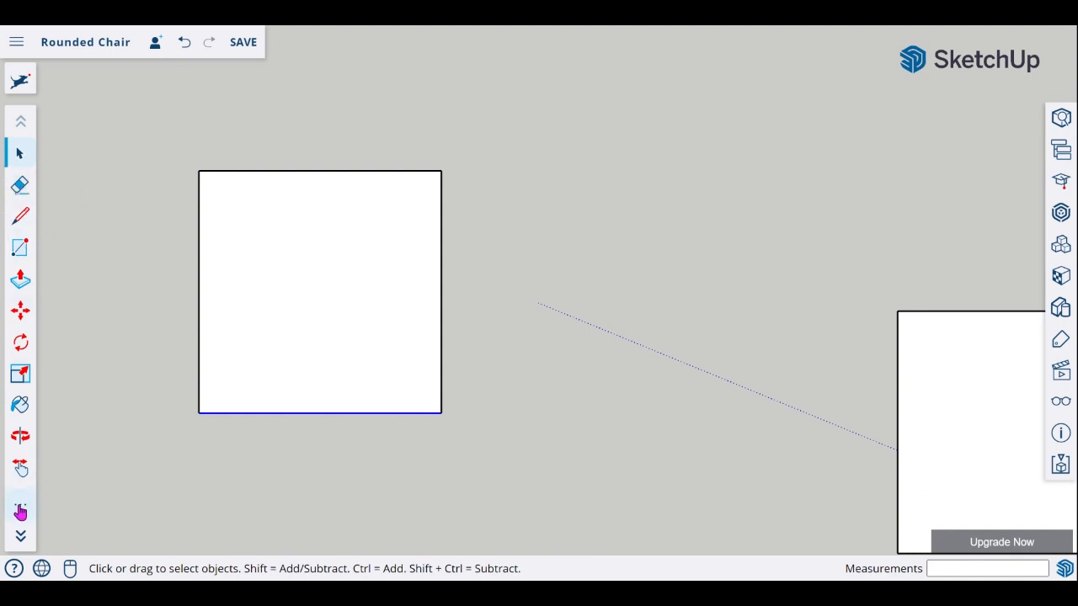
Draw a 2 Point Arc between the side midpoints of the first square, bulging 1'3" as a half circle to its upper edge
click(21, 508)
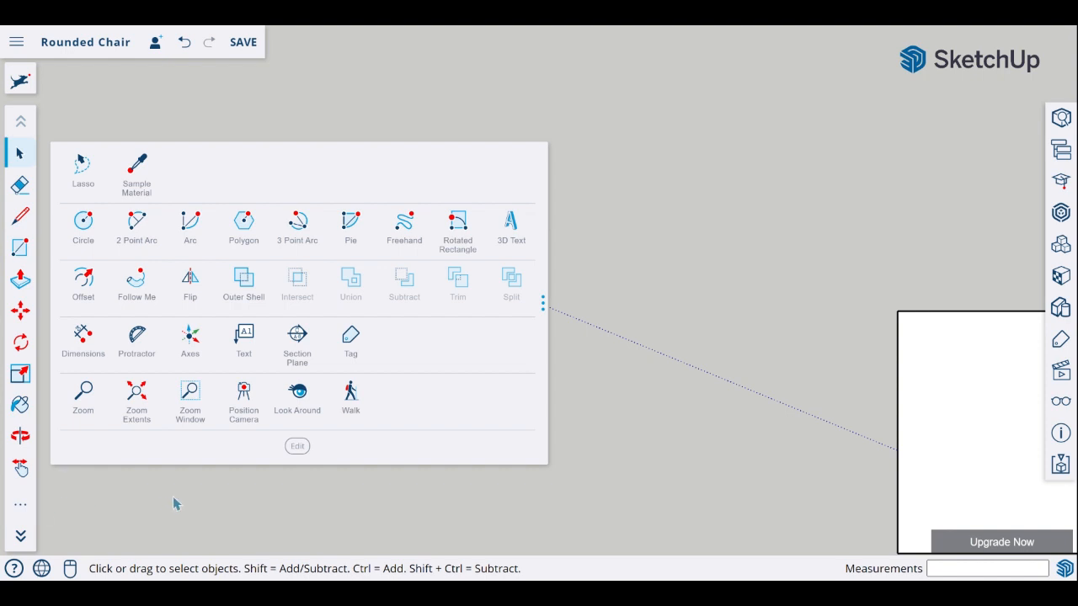
click(131, 244)
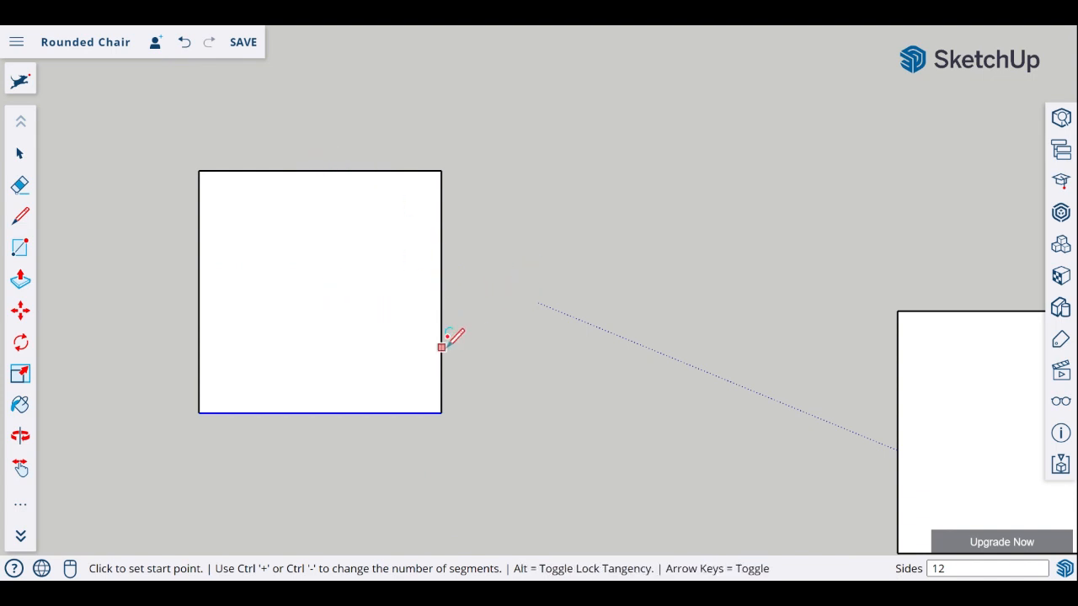
click(442, 289)
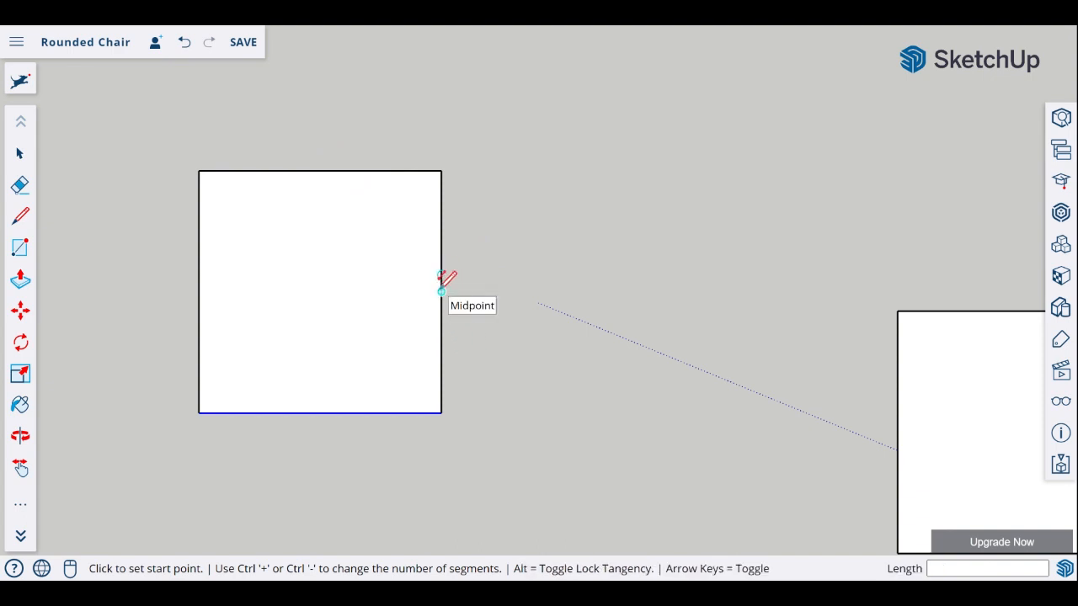
click(199, 281)
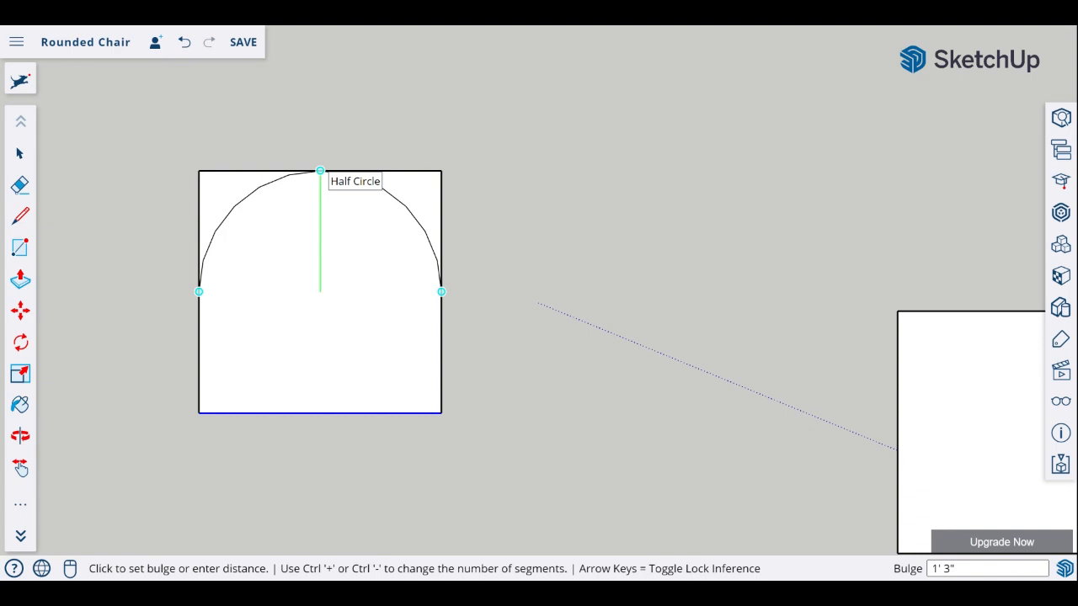
click(320, 171)
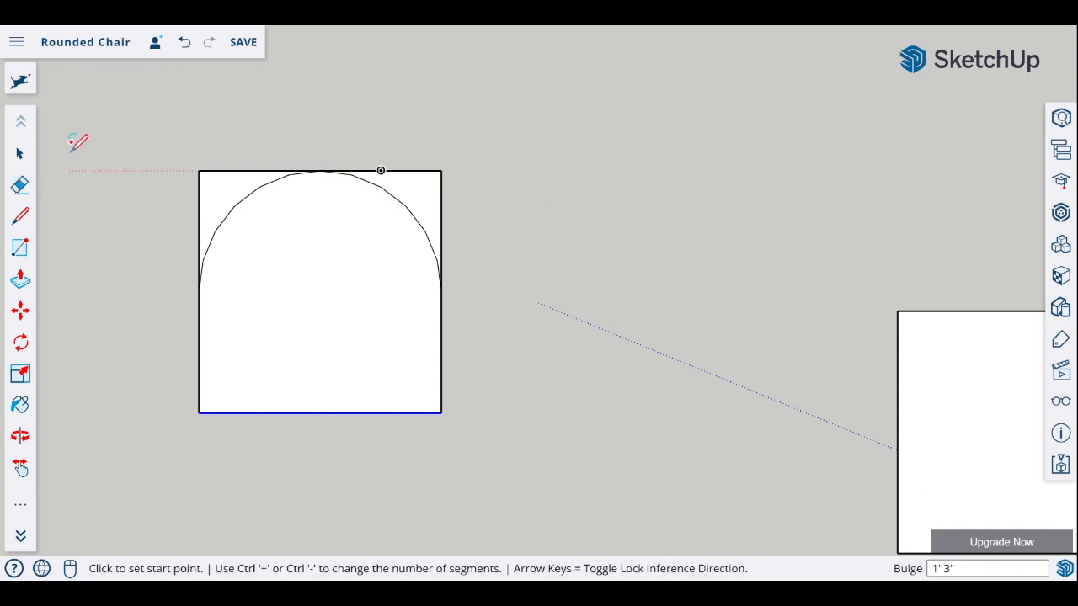
Delete the two corner pieces of the first square that lie outside the arc
click(19, 153)
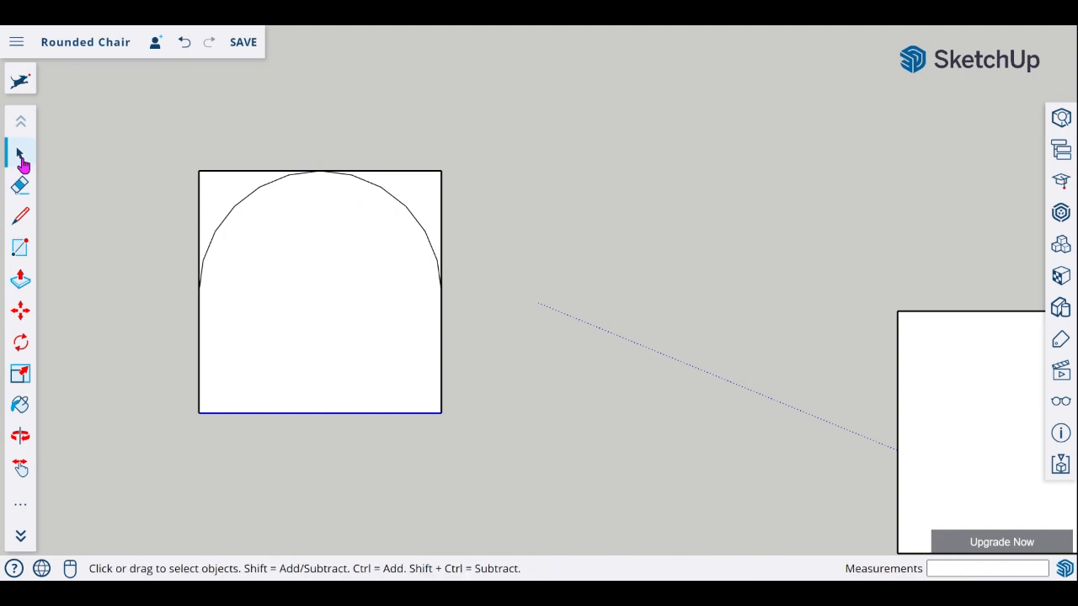
mouse_move(411, 147)
mouse_down()
mouse_move(462, 204)
mouse_move(421, 156)
mouse_up()
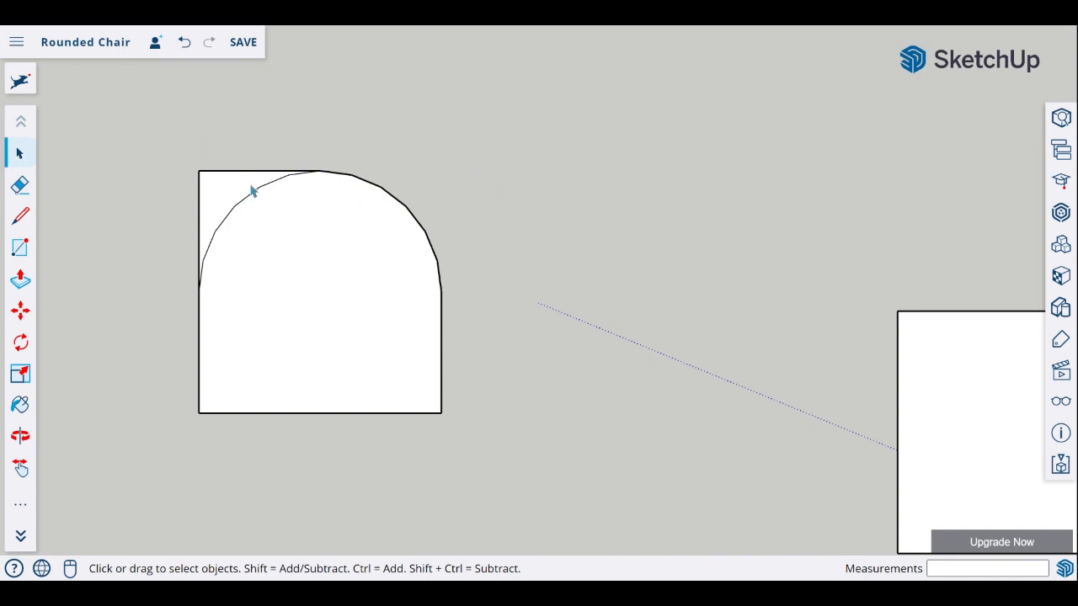
drag(162, 148, 190, 187)
drag(239, 200, 180, 161)
key(Delete)
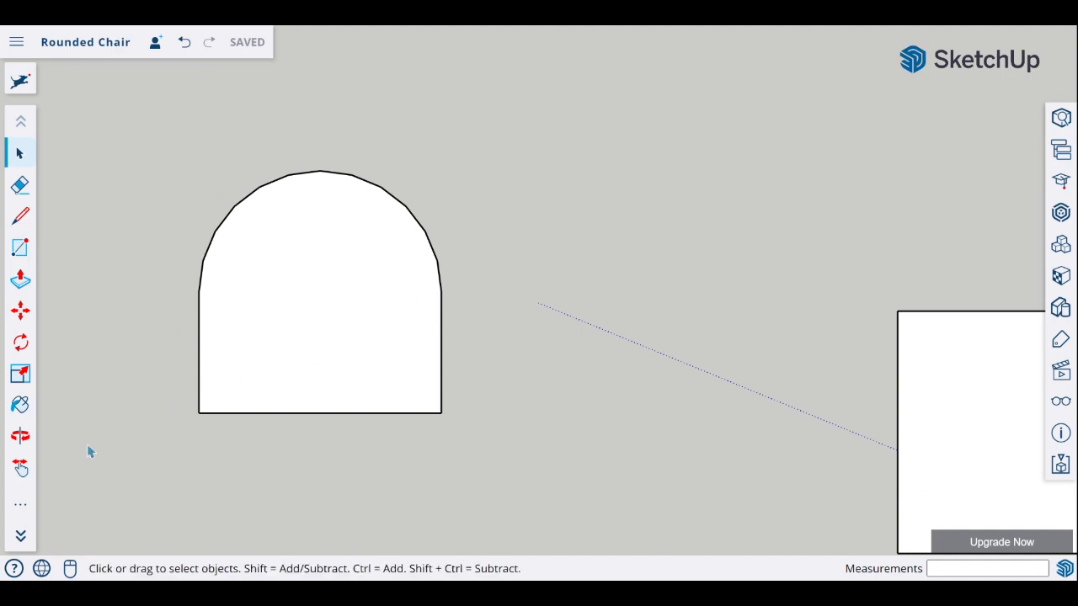
Offset the rounded profile's outline 4" inward with the Offset tool
click(19, 505)
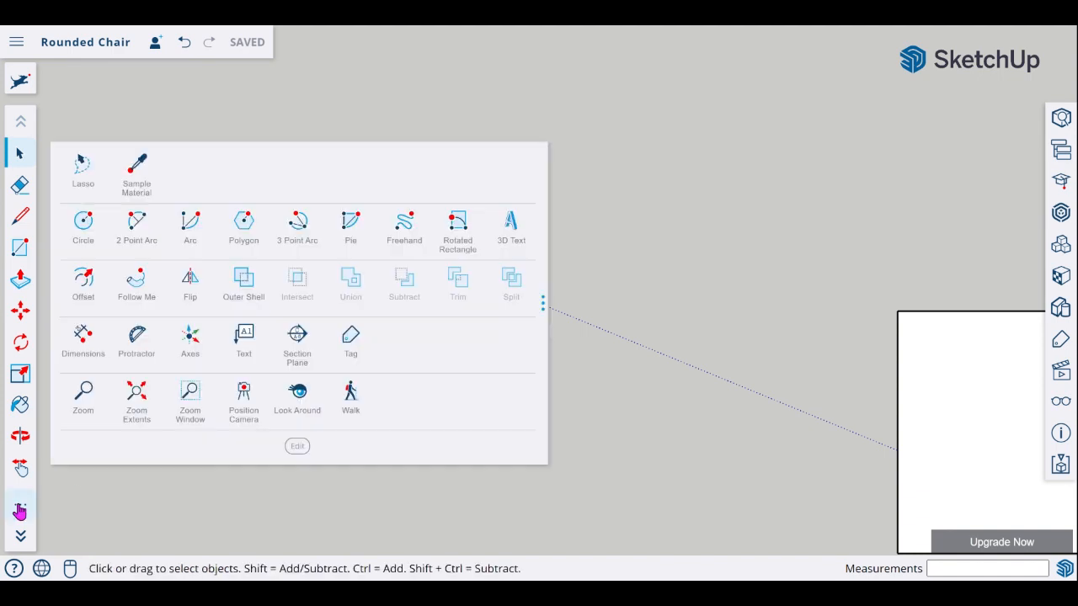
click(82, 282)
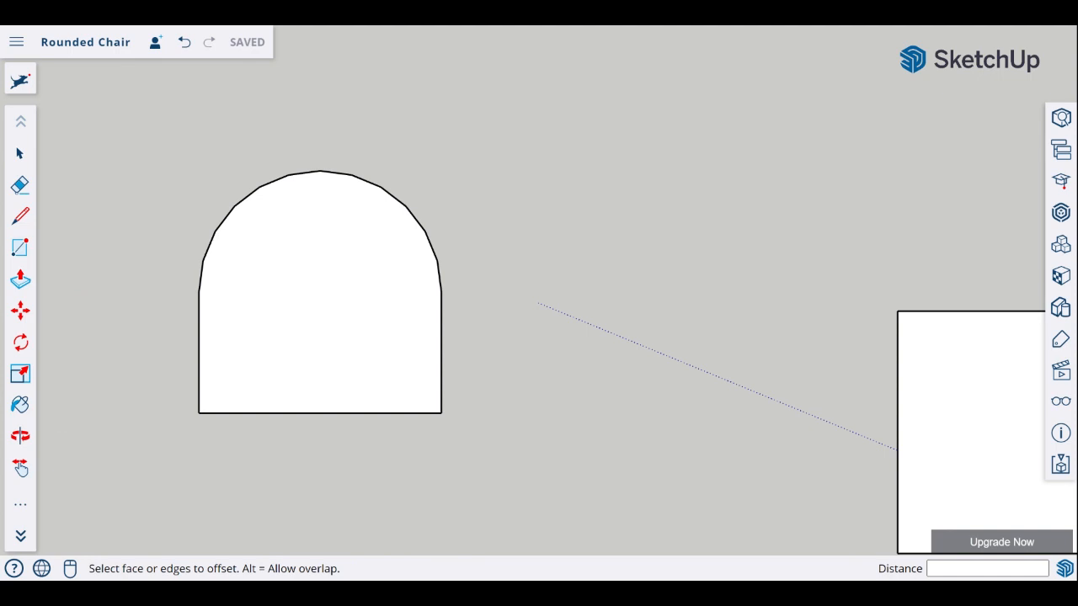
click(279, 308)
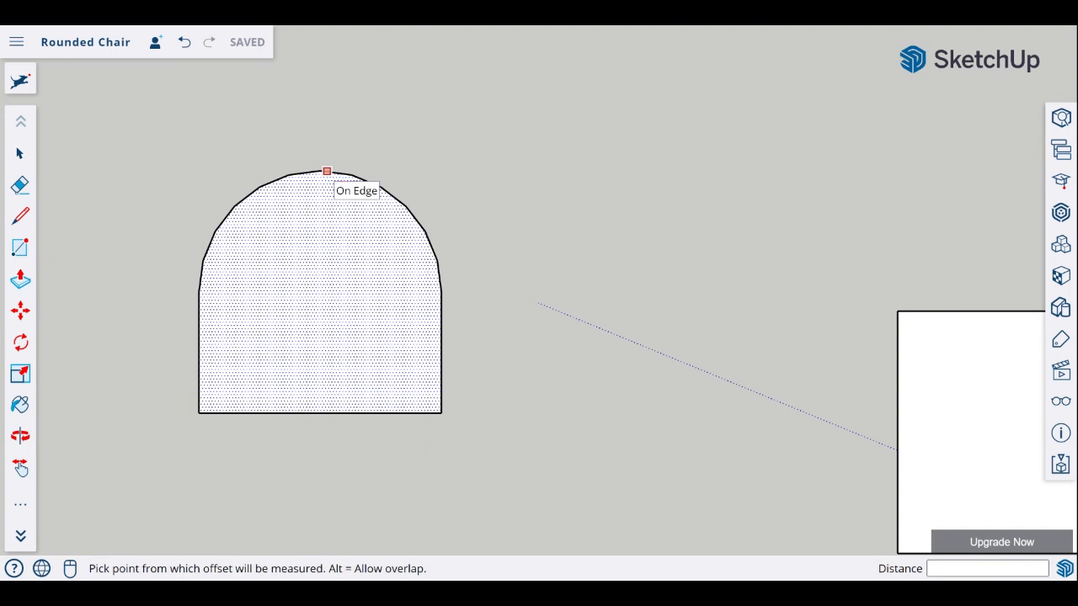
click(327, 171)
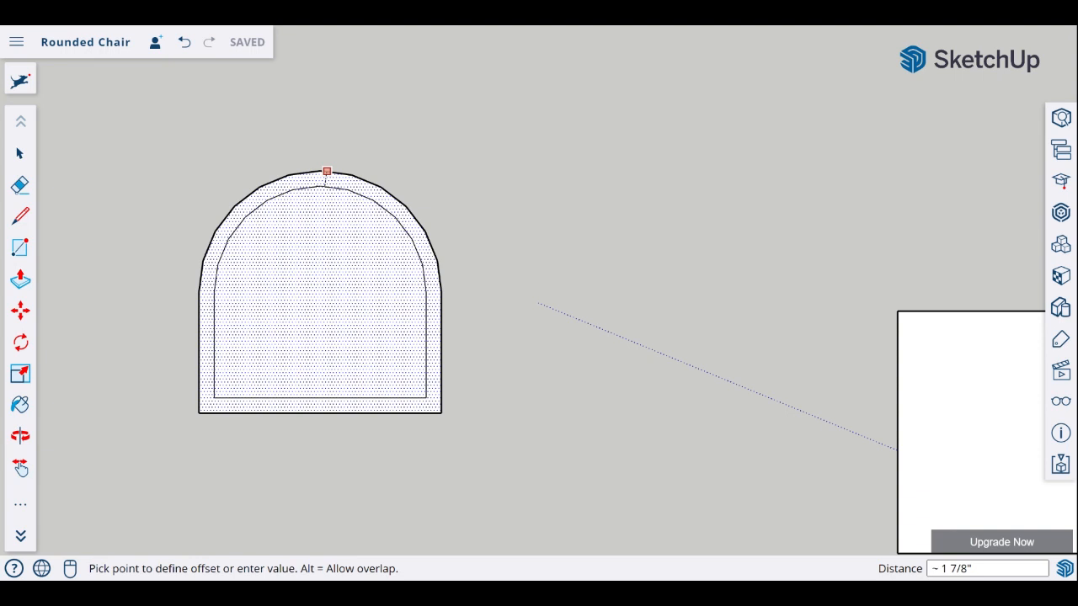
text(4)
key(Return)
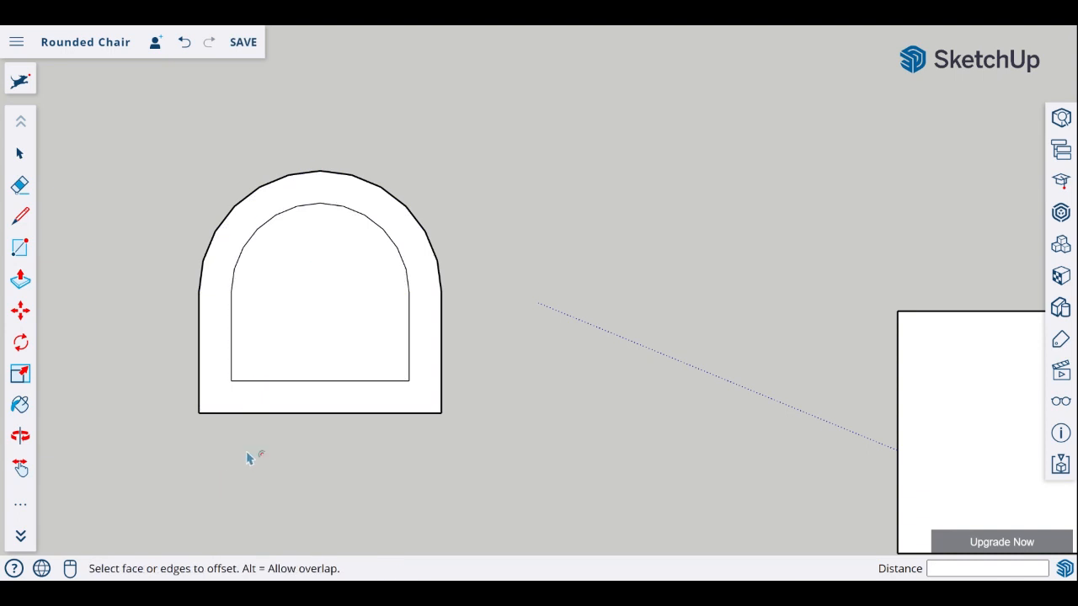
Delete the straight lower edge of the inner offset outline
click(20, 155)
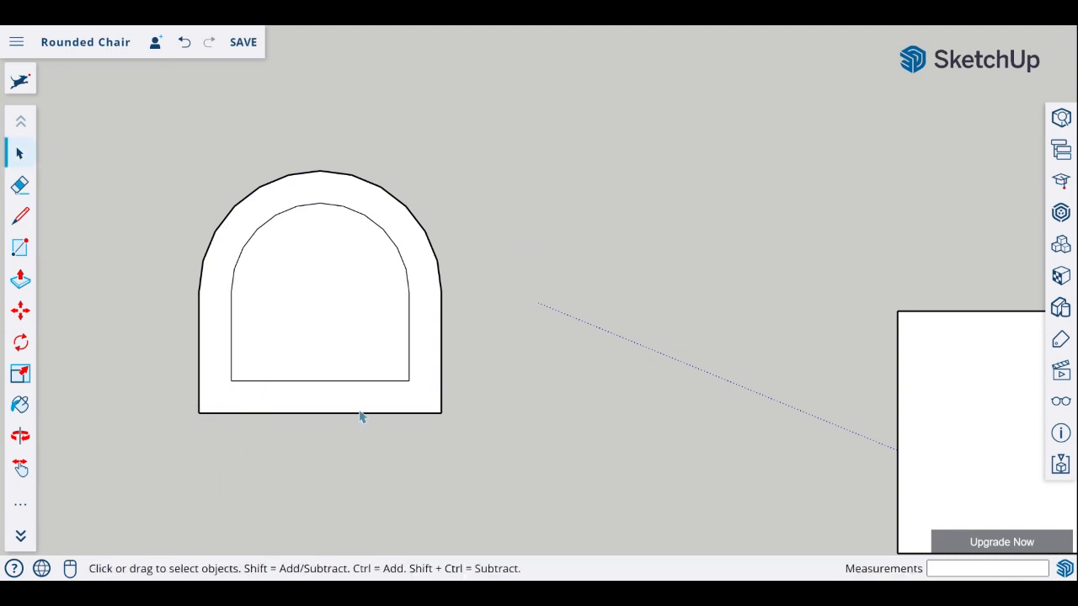
click(329, 384)
key(Delete)
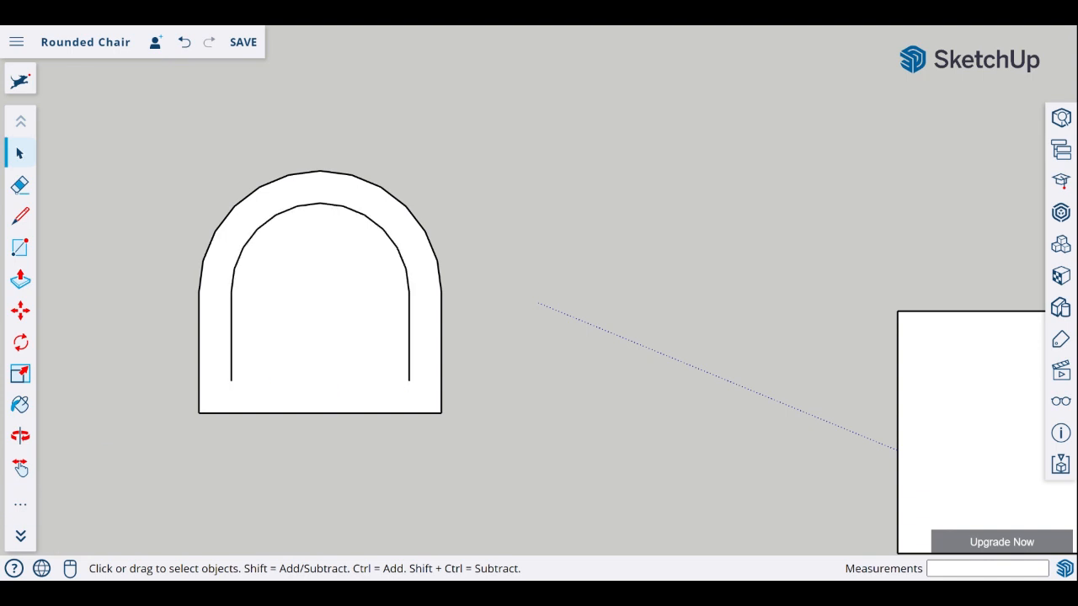
Draw two 4" lines extending both open ends of the inner outline straight down to the profile's lower edge
click(20, 217)
click(231, 380)
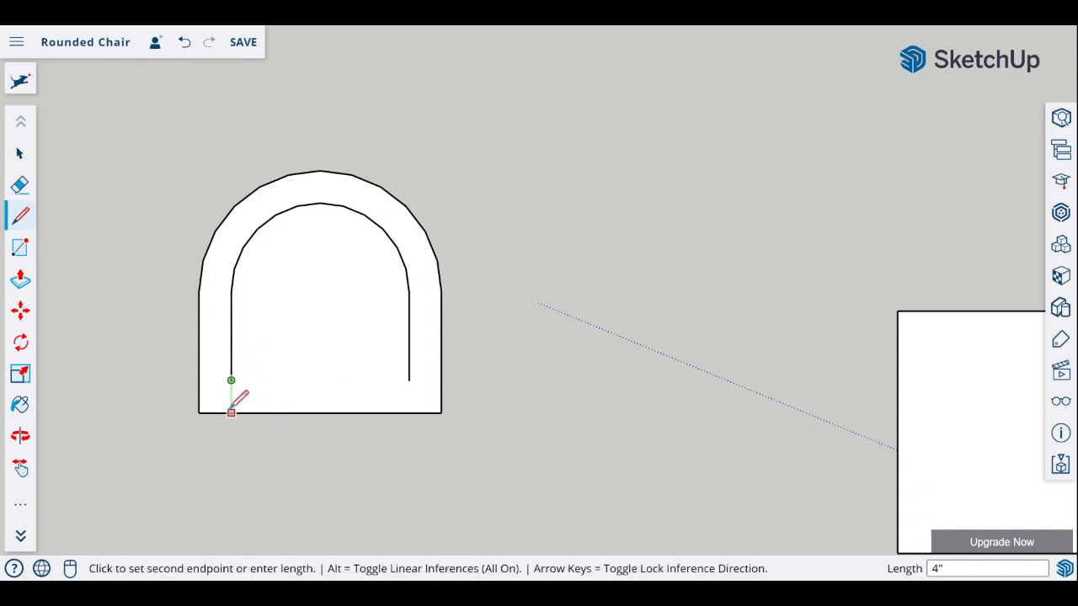
click(231, 412)
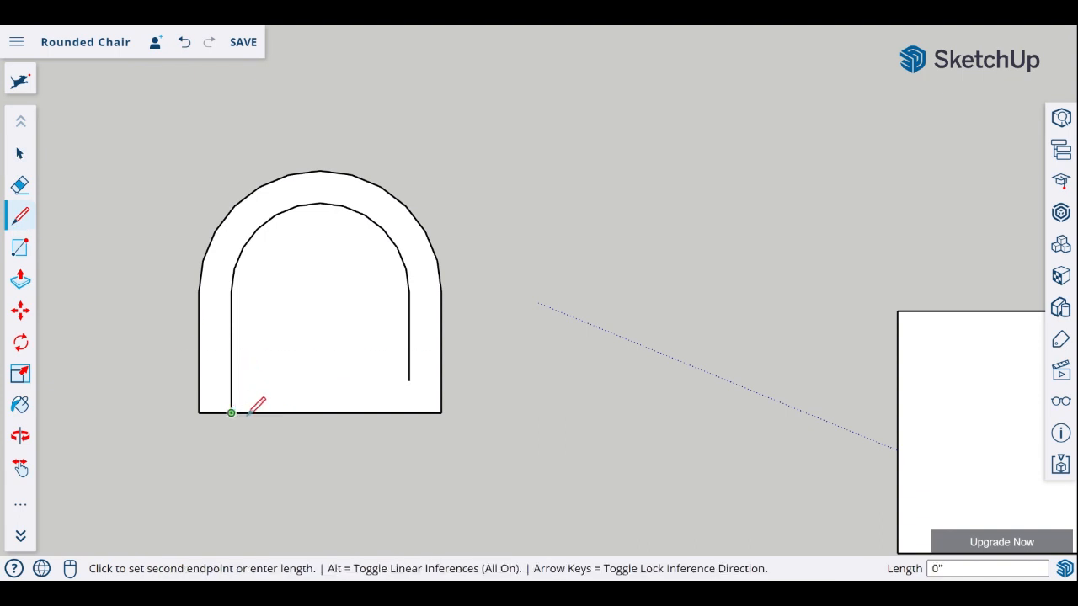
key(Escape)
click(408, 380)
click(409, 412)
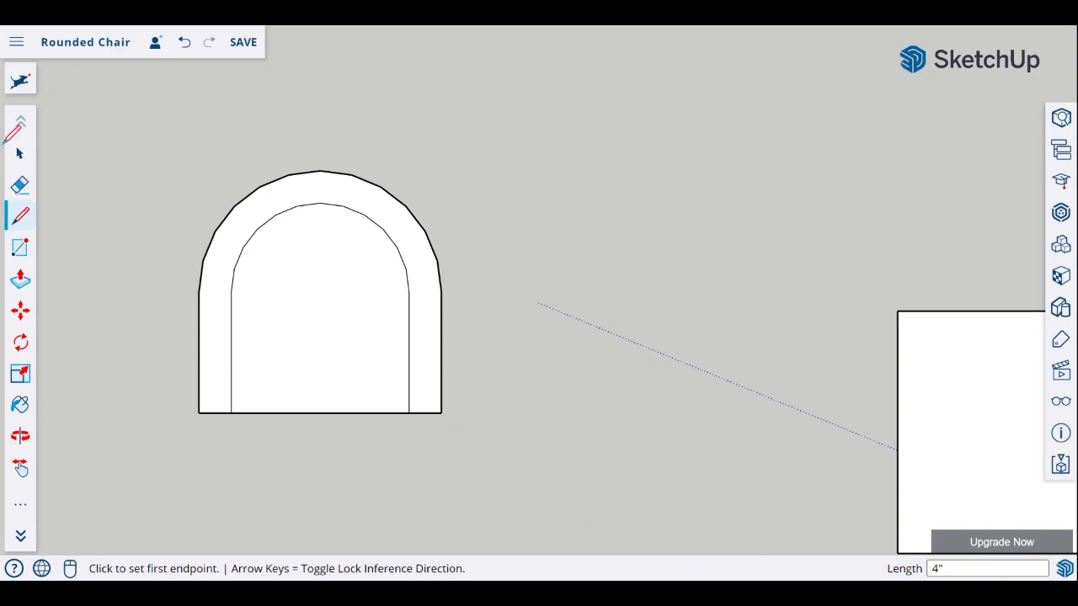
Check that the profile is split into separate faces by selecting the U-shaped outer band and the inner seat area, then clear the selection
click(20, 154)
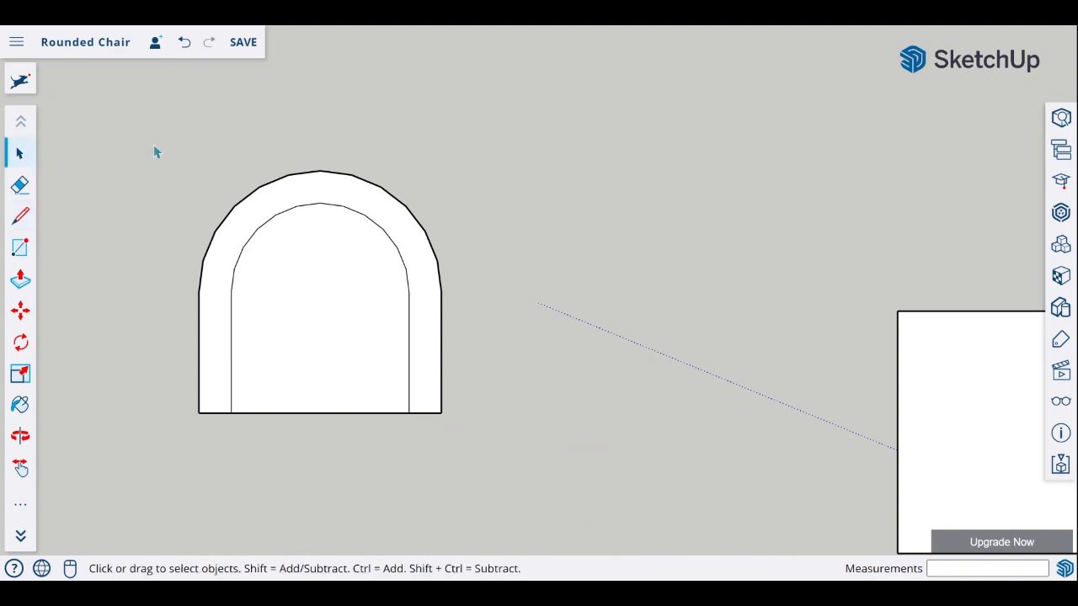
click(312, 193)
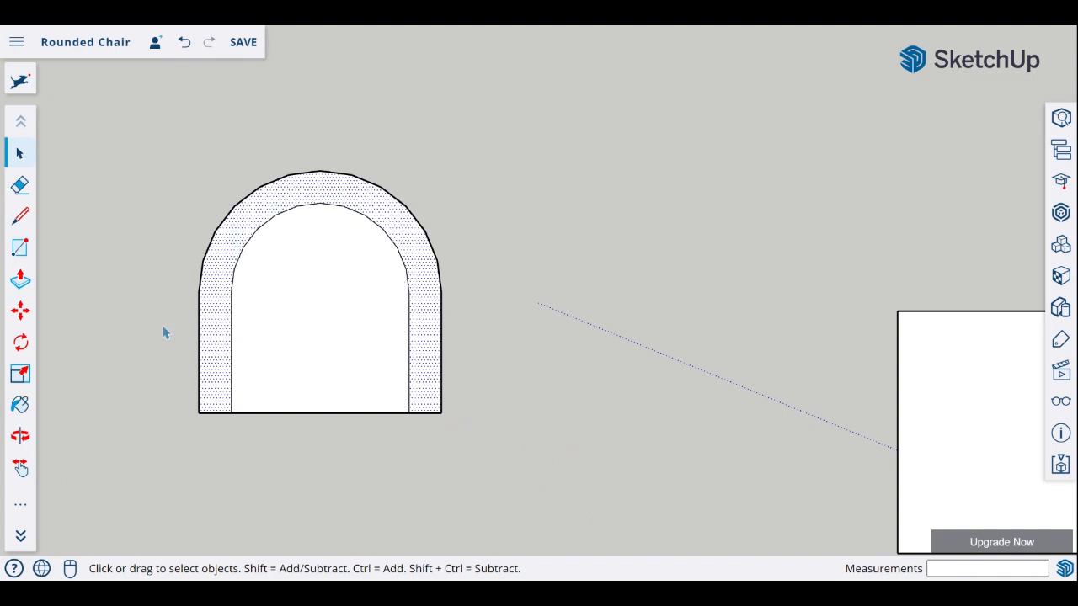
click(298, 305)
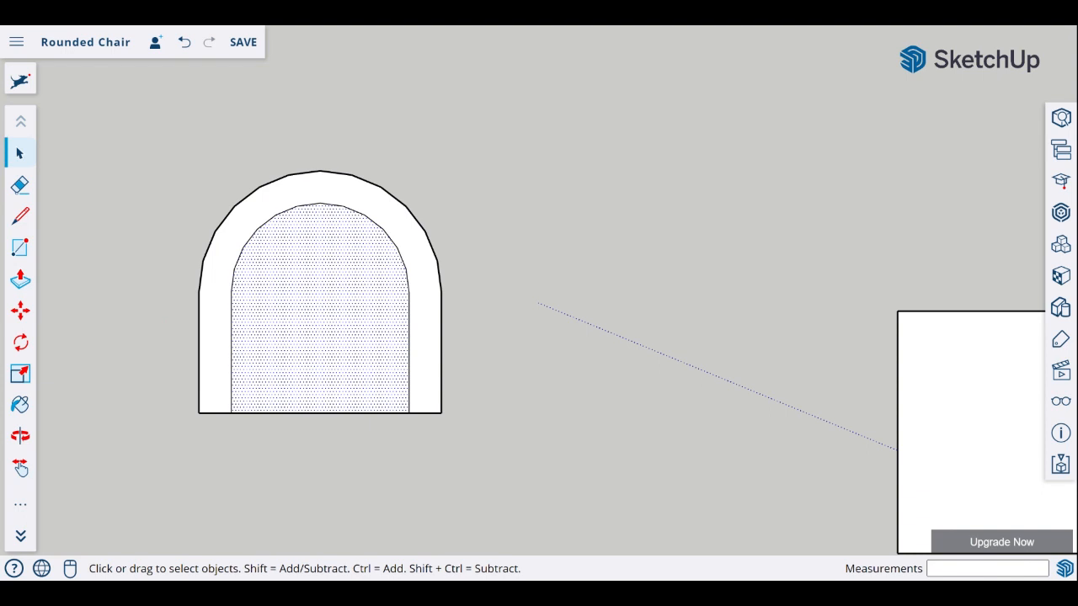
click(504, 244)
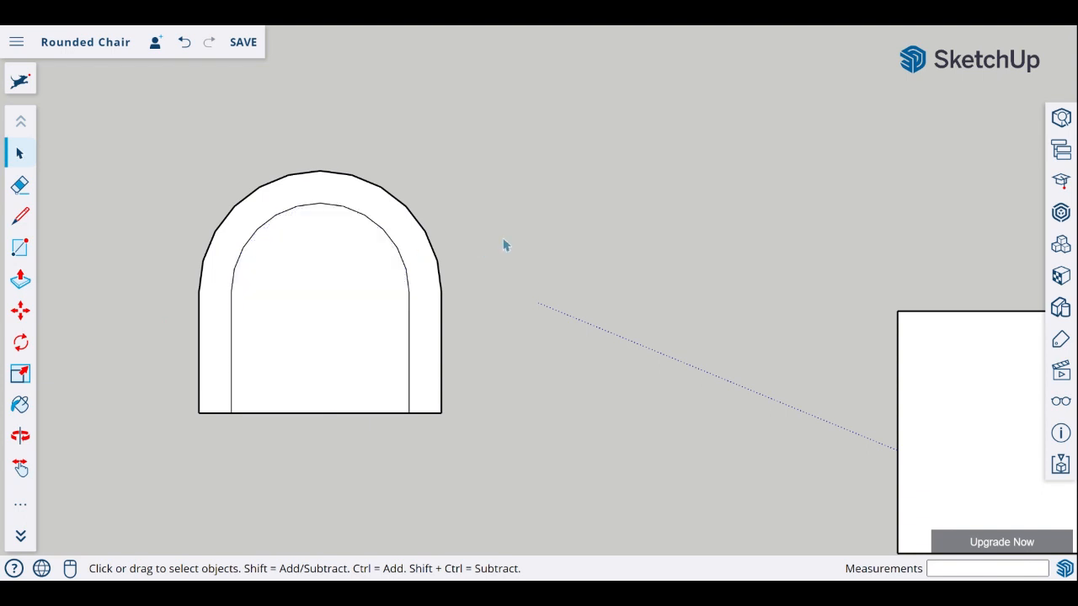